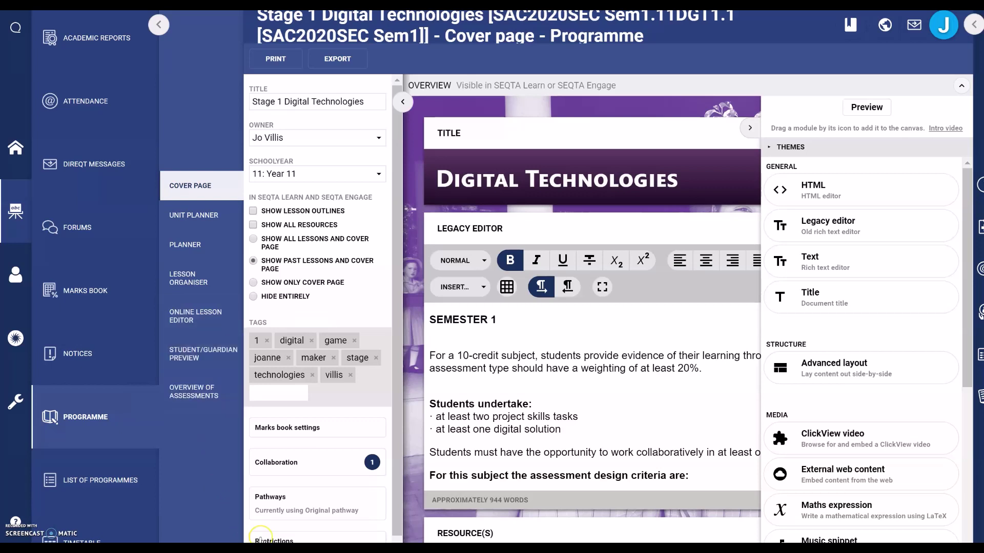
Add a new assessment from the Overview of Assessments for Stage 1 Digital Technologies.
click(204, 400)
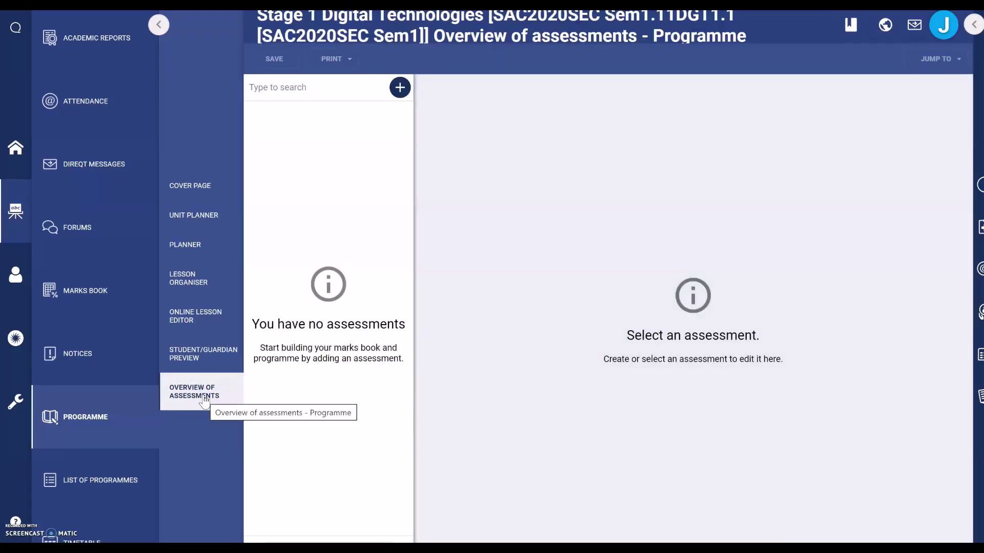
click(400, 89)
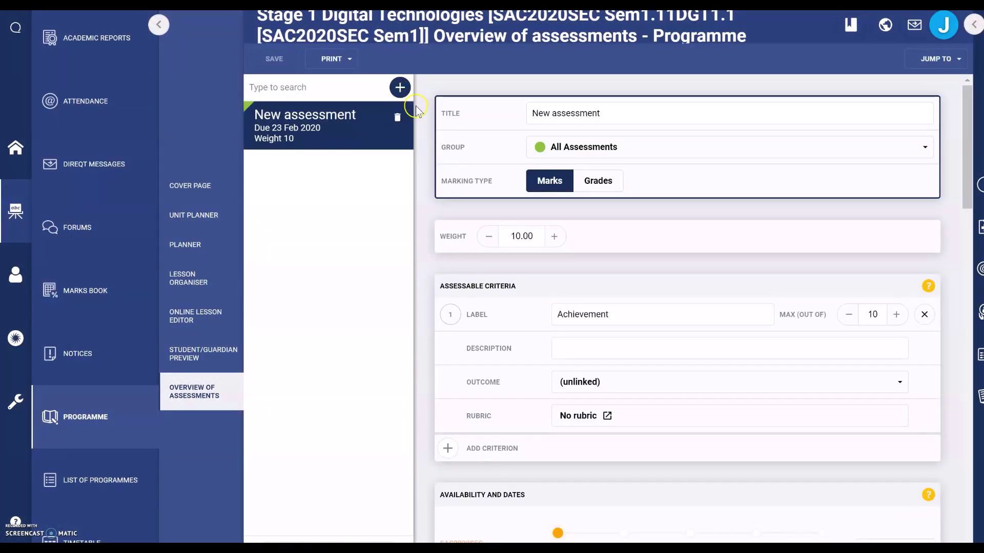
Retitle the assessment 'Ethics in RPGs'.
click(604, 112)
key(BackSpace)
key(BackSpace)
key(BackSpace)
key(BackSpace)
key(BackSpace)
key(BackSpace)
key(BackSpace)
key(BackSpace)
key(BackSpace)
key(BackSpace)
key(BackSpace)
key(BackSpace)
key(BackSpace)
key(BackSpace)
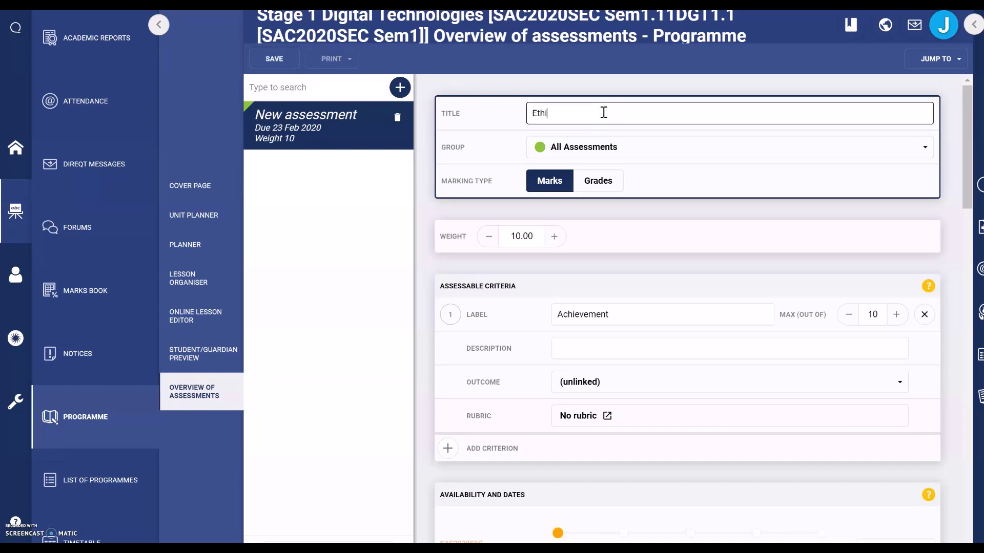
text(Ethics in RPGs)
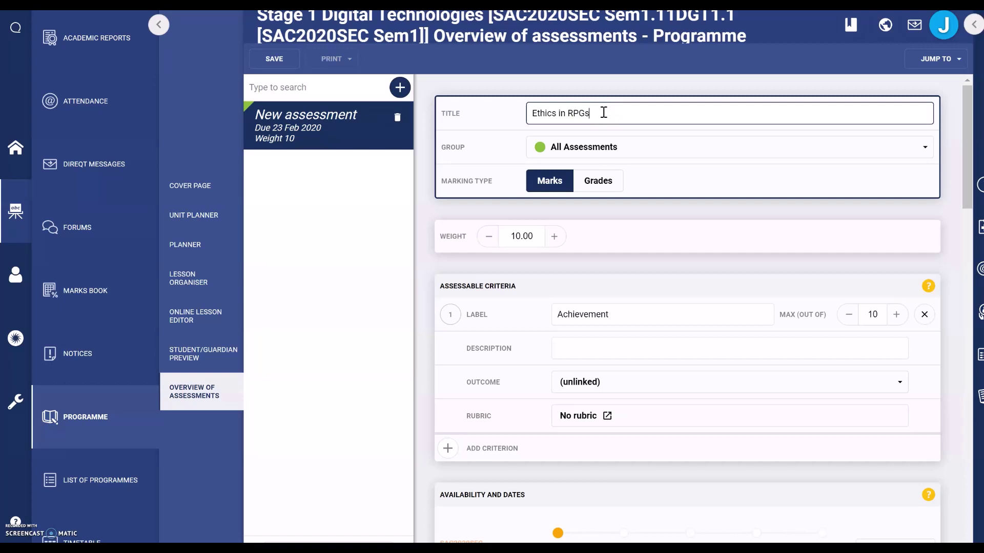
Set the marking type to Grades and open the criterion's empty rubric editor.
click(592, 189)
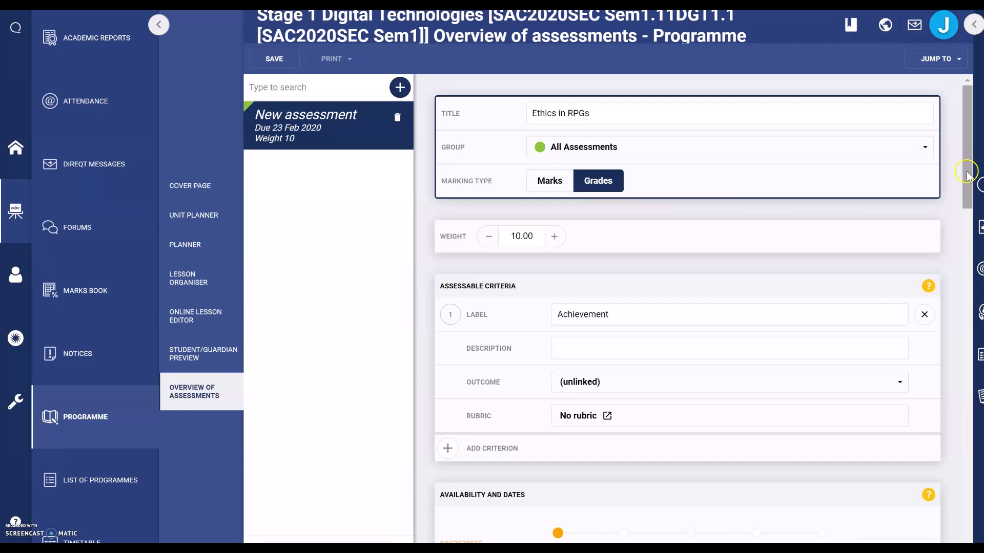
drag(967, 174, 968, 216)
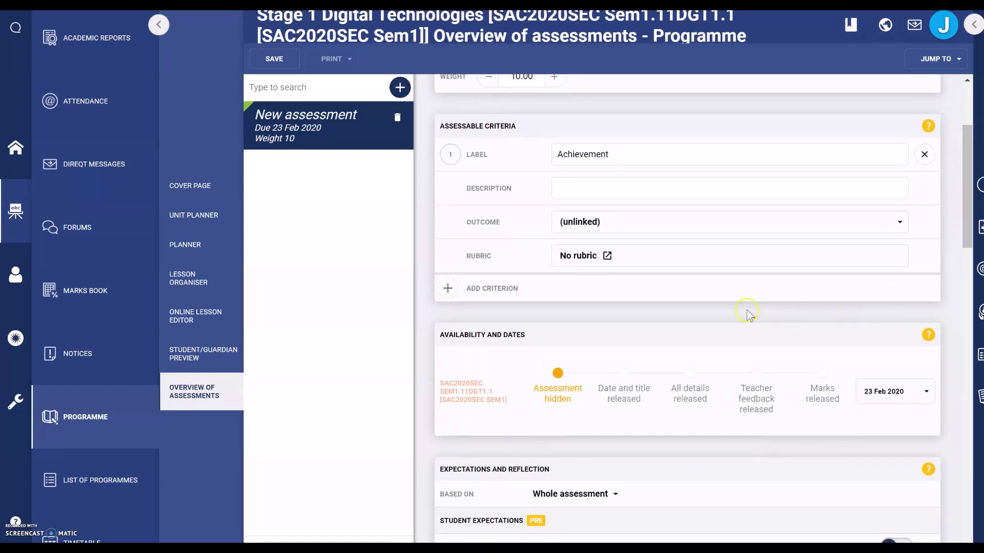
click(579, 259)
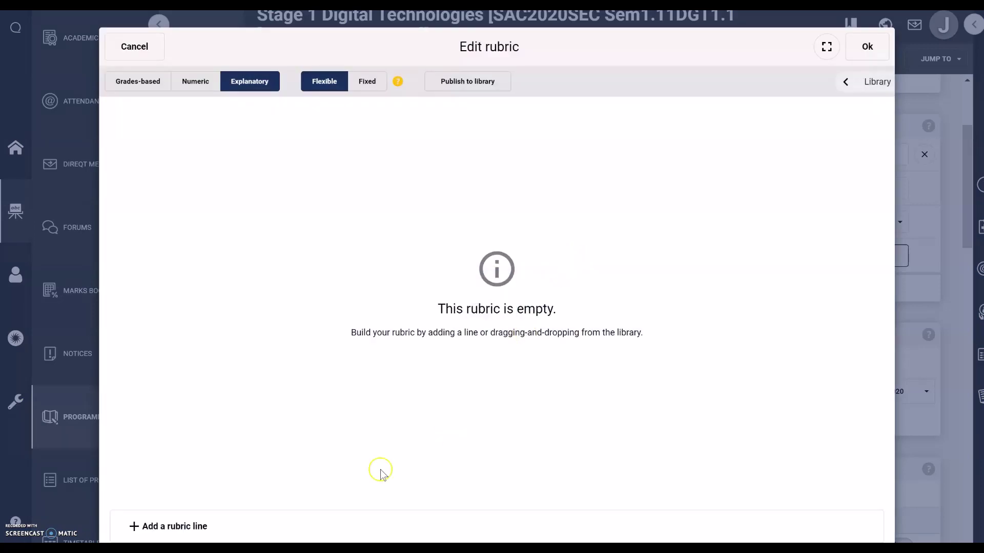
Add rubric line 1 and give it five empty descriptor columns.
click(138, 528)
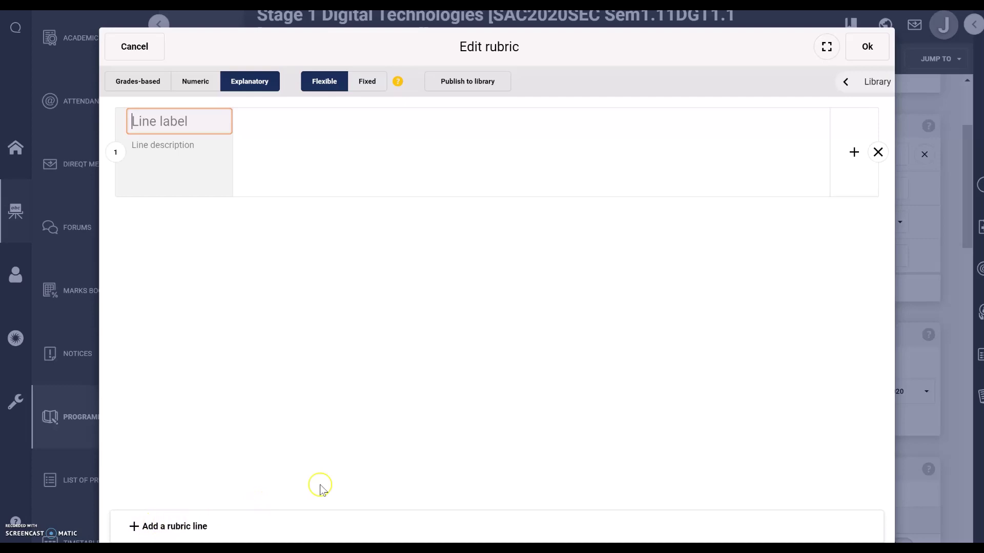
click(854, 152)
click(855, 153)
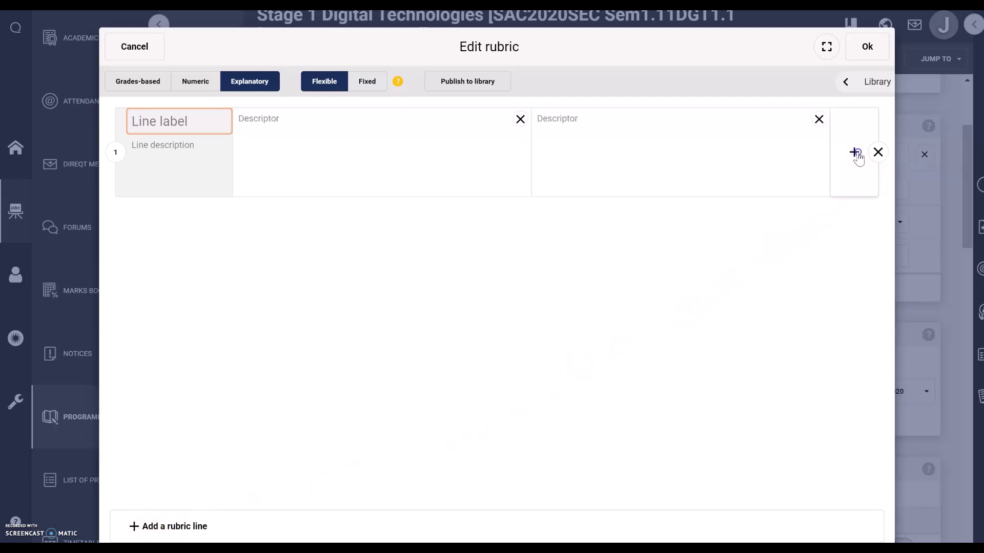
click(854, 153)
click(855, 153)
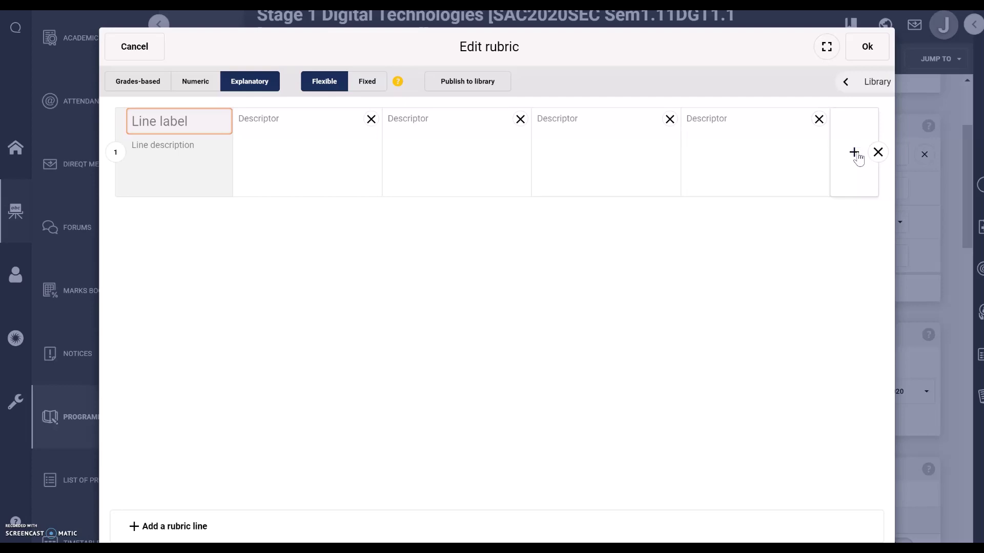
click(855, 153)
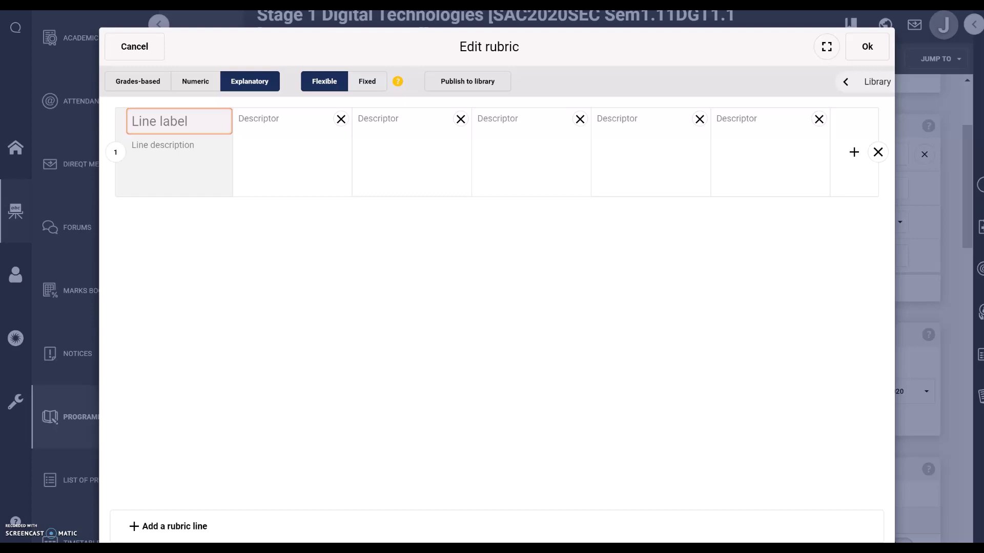
Paste row A's Research and Ethics standard from Word into the first descriptor.
key(alt+Tab)
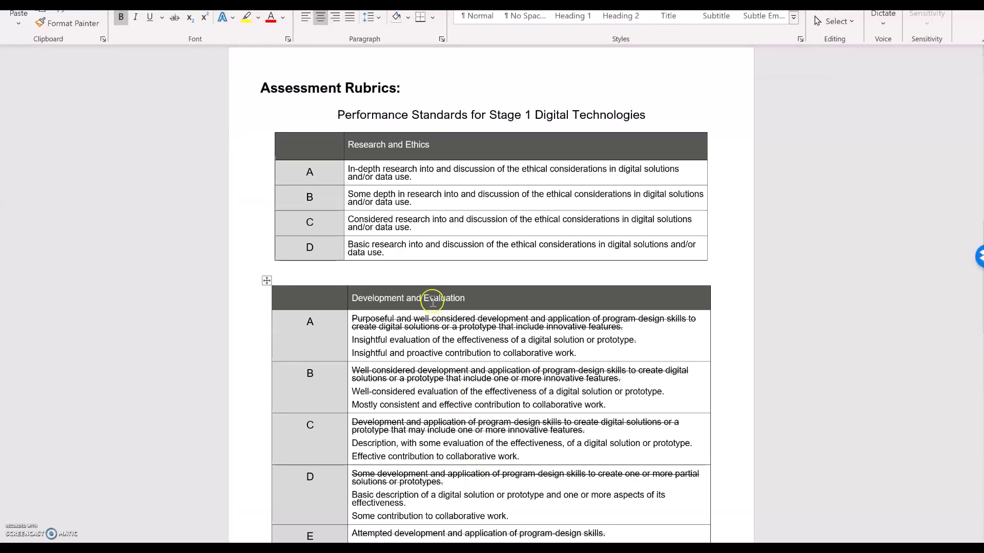
drag(413, 177, 369, 172)
key(ctrl+c)
right_click(369, 170)
key(Escape)
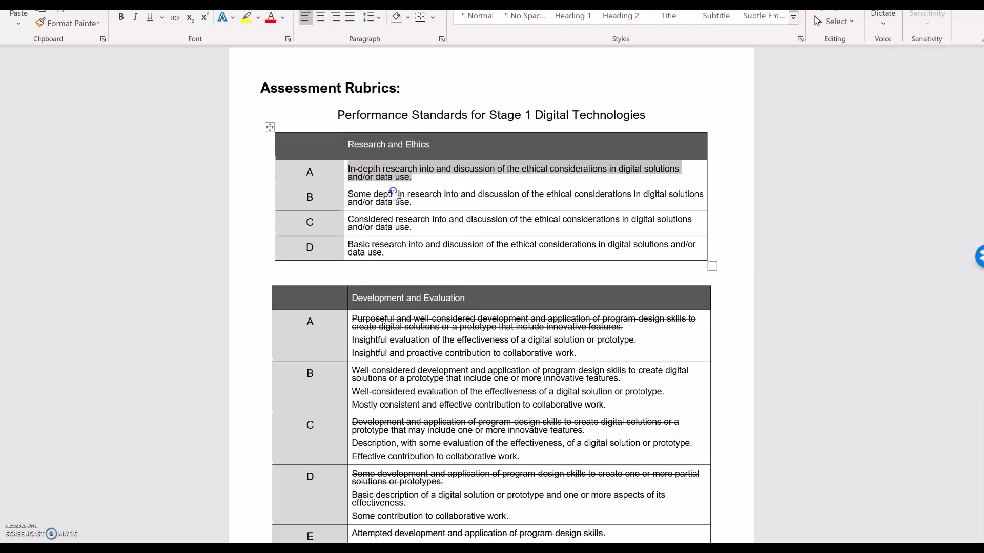
key(alt+Tab)
click(280, 123)
right_click(281, 124)
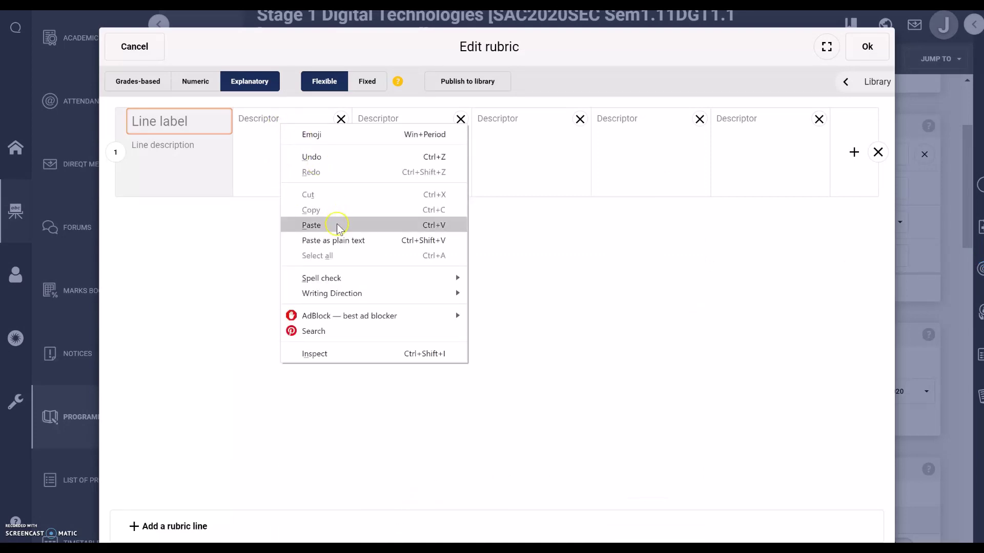
click(337, 223)
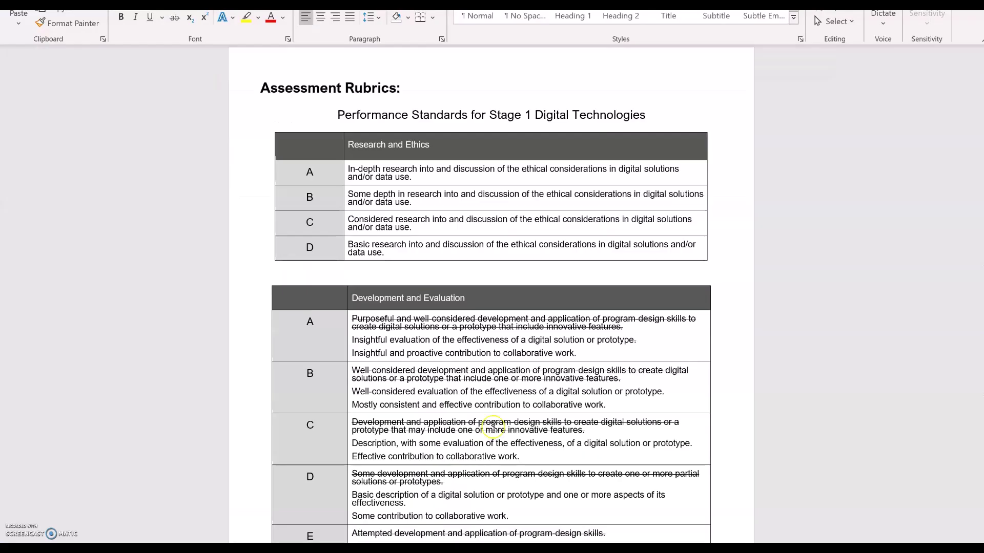
Paste row B's standard from Word into the second descriptor.
key(alt+Tab)
drag(420, 202, 348, 194)
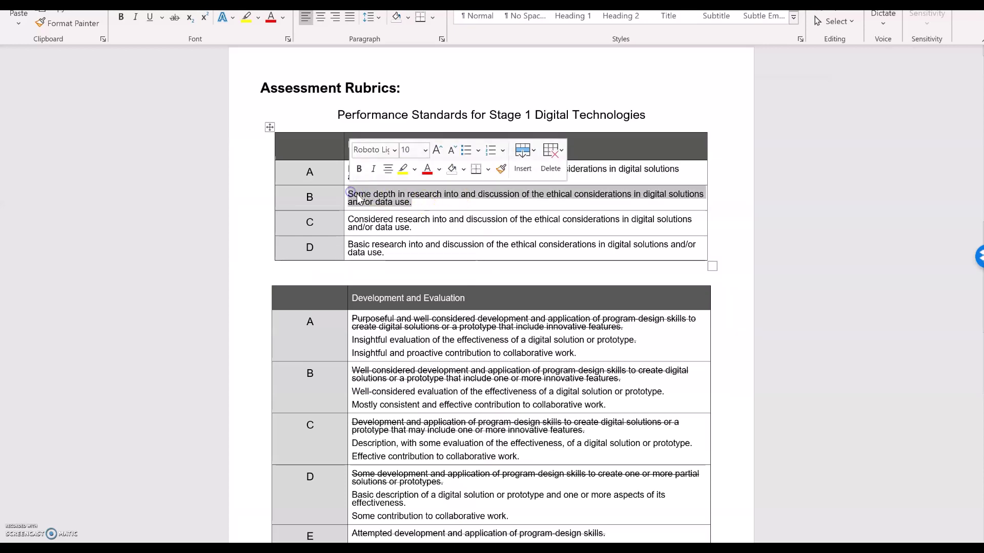
right_click(357, 193)
click(391, 224)
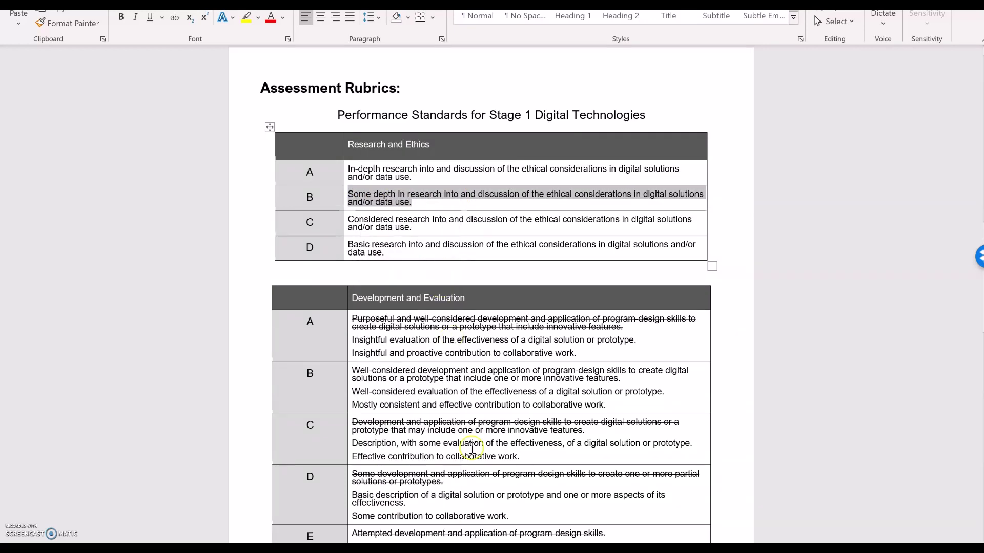
key(alt+Tab)
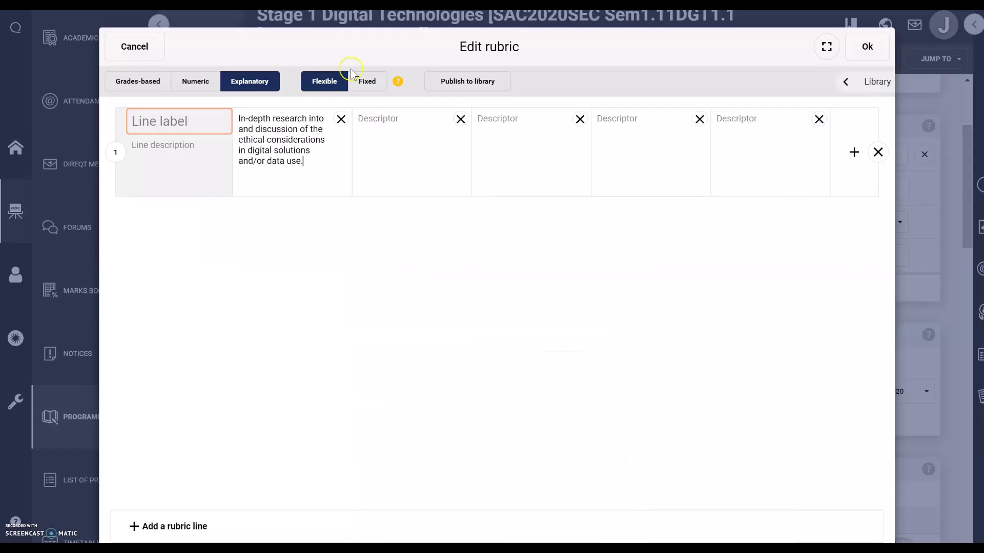
right_click(378, 114)
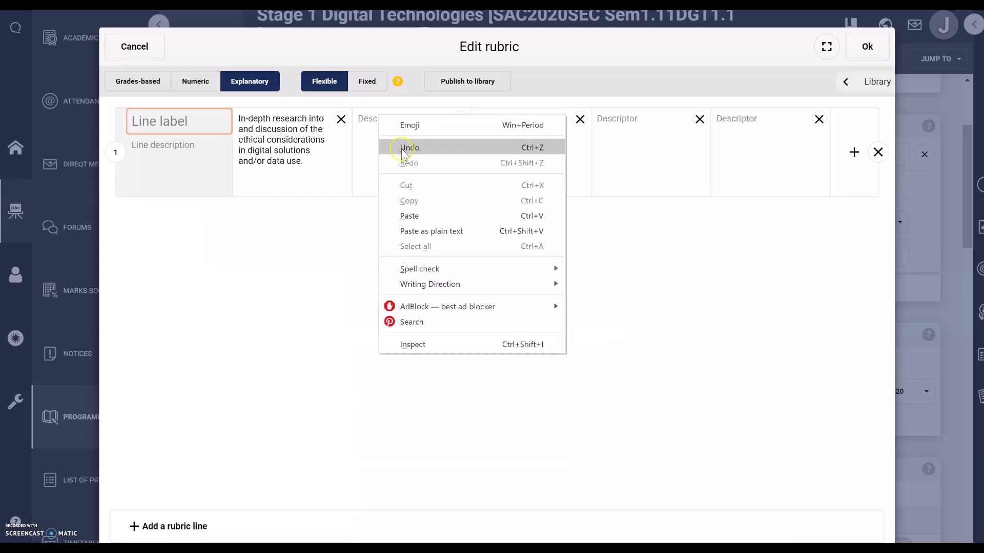
click(416, 218)
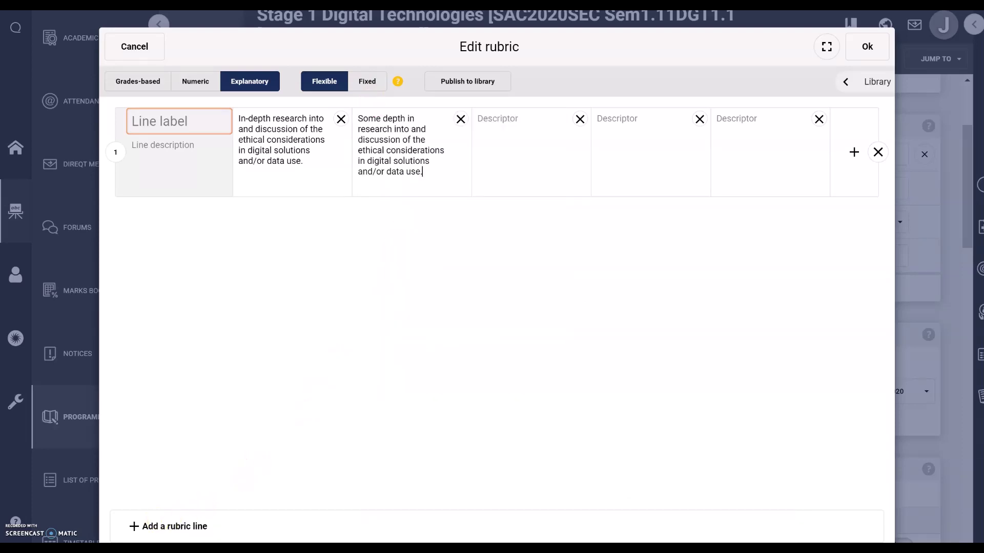
Label the rubric line 'Research and Ethics'.
click(149, 124)
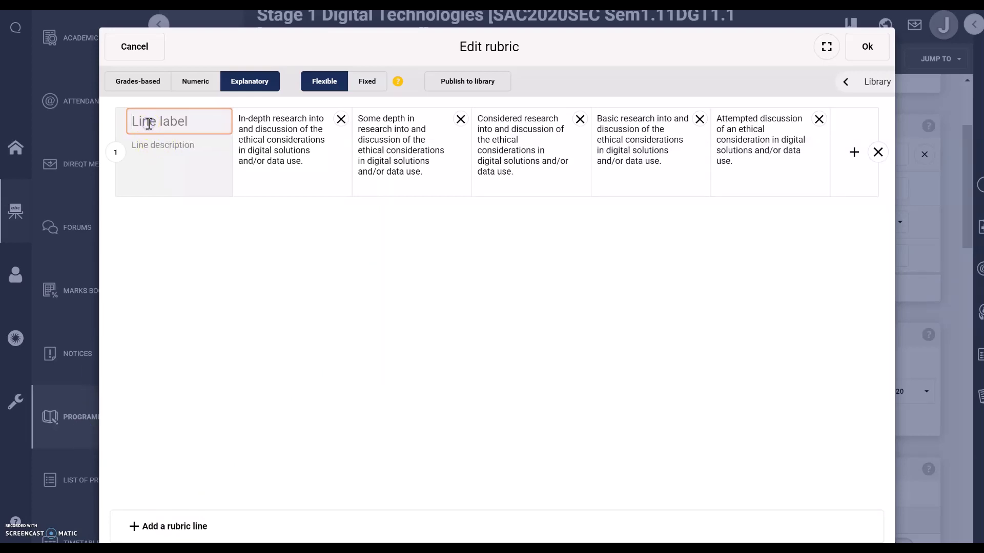
text(Resear)
text(ch and Ethic)
text(s)
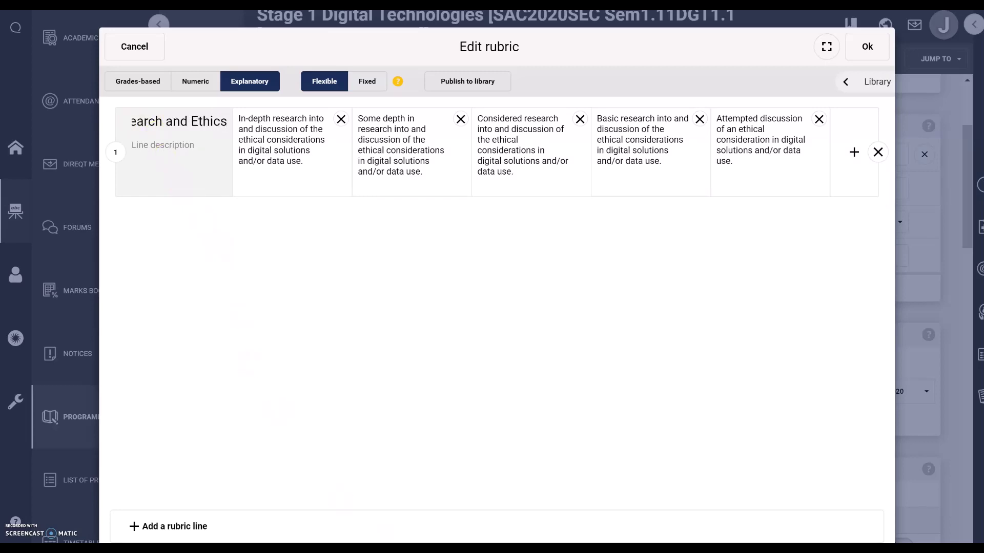
click(429, 505)
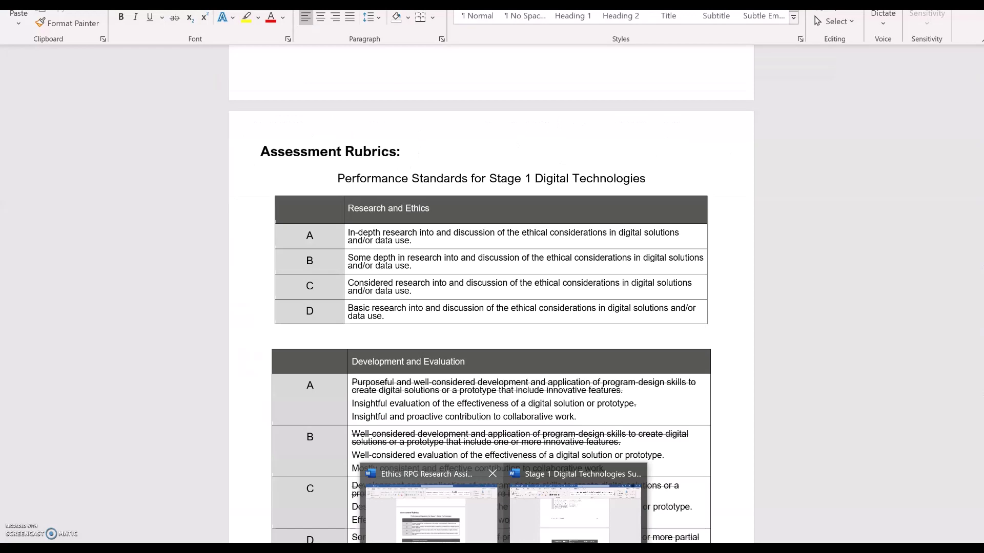
Paste course requirement a) from Word into the line description.
scroll(558, 225, up, 12)
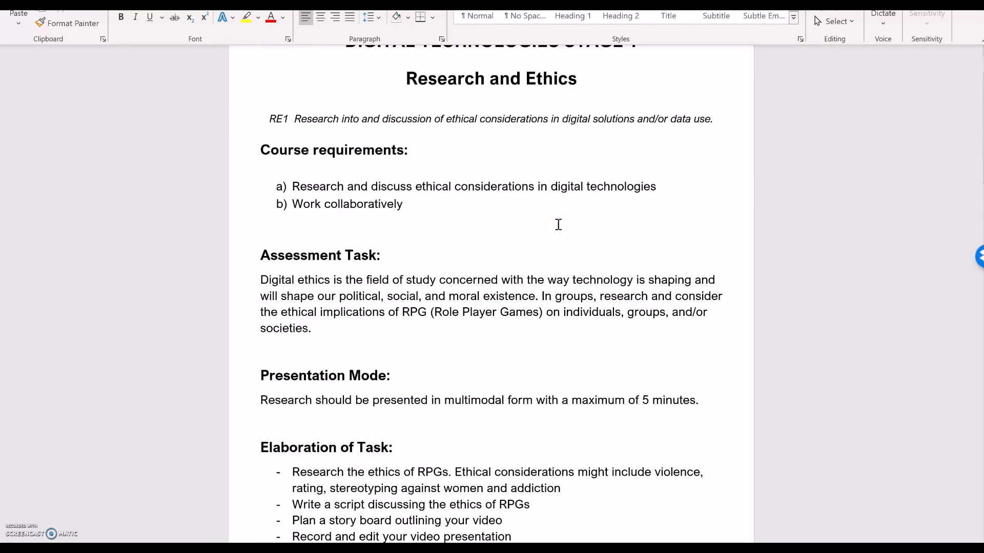
drag(657, 197, 311, 201)
right_click(309, 210)
click(341, 226)
key(alt+Tab)
click(173, 146)
right_click(172, 146)
click(208, 247)
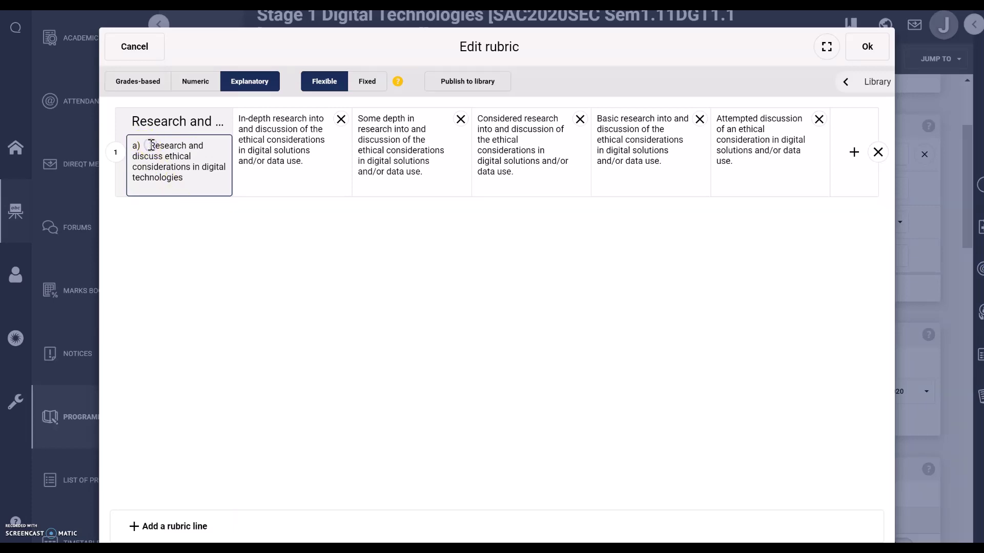
Edit the description to 'Research and discuss ethical considerations in RPGs'.
click(151, 146)
key(BackSpace)
key(BackSpace)
key(BackSpace)
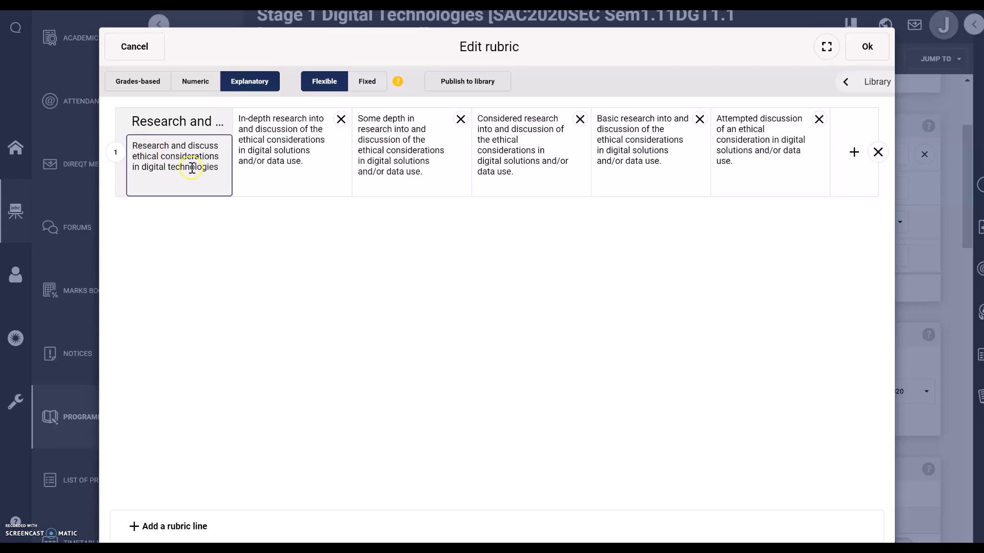
drag(219, 167, 143, 172)
text(PG)
Add a second rubric line, Collaboration, and confirm the two-line rubric.
click(144, 527)
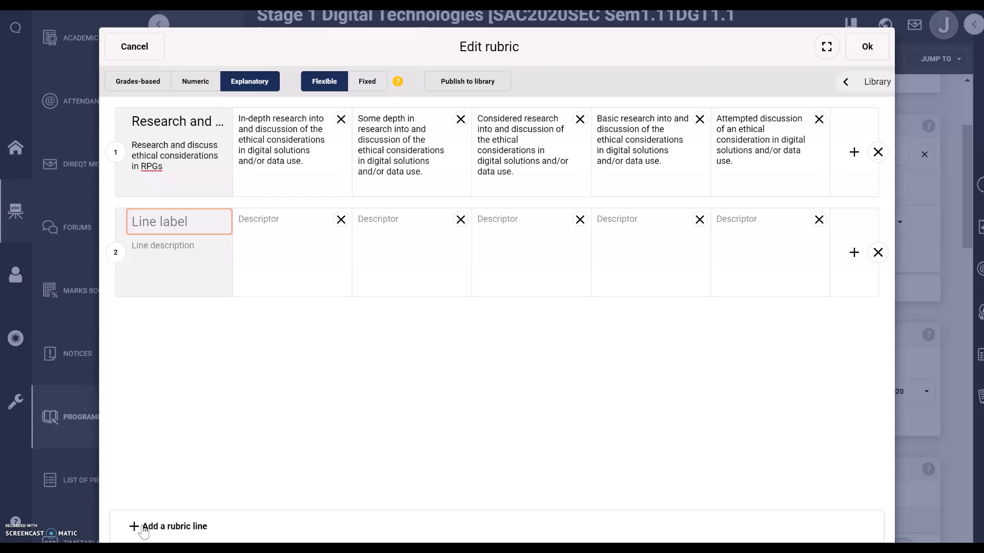
mouse_move(430, 542)
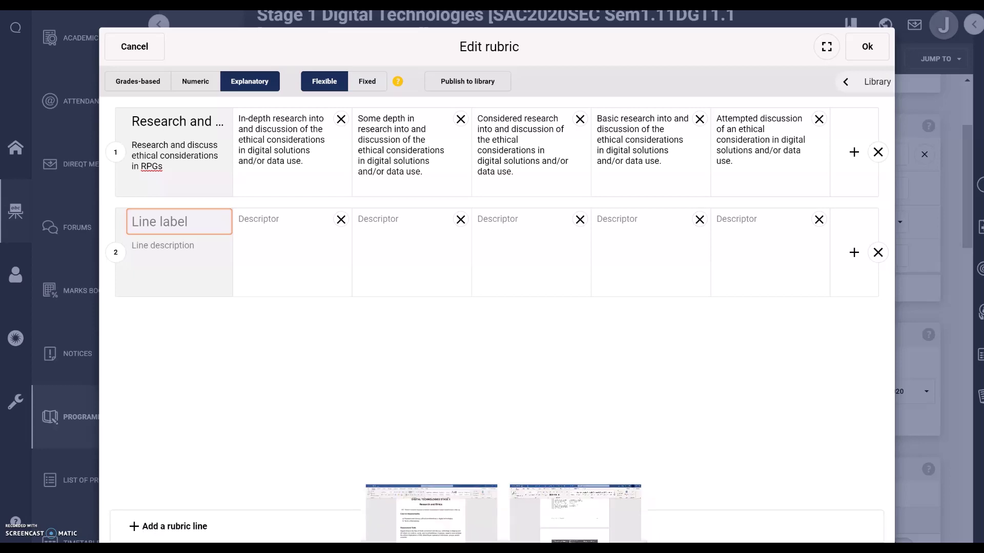
click(431, 504)
scroll(453, 420, down, 7)
scroll(452, 416, down, 10)
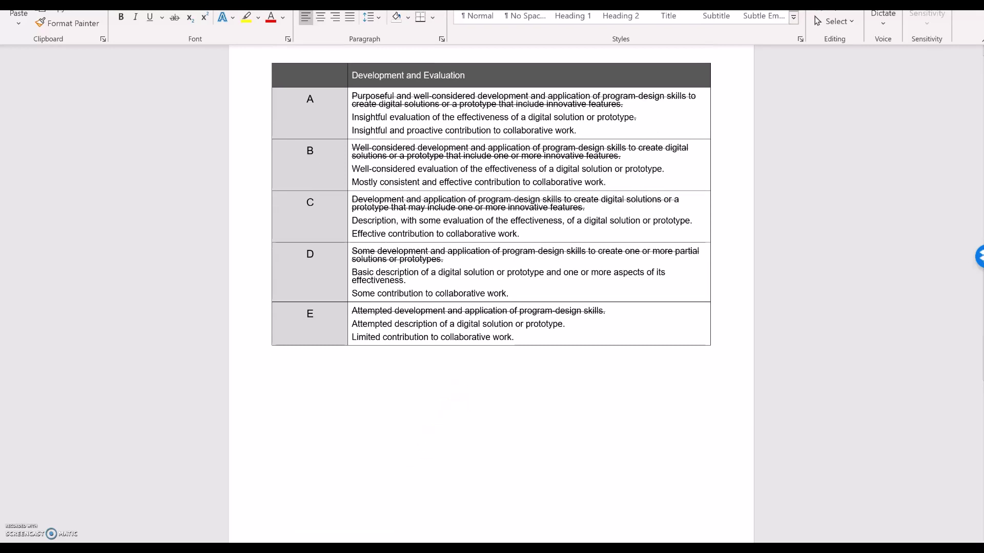
key(alt+Tab)
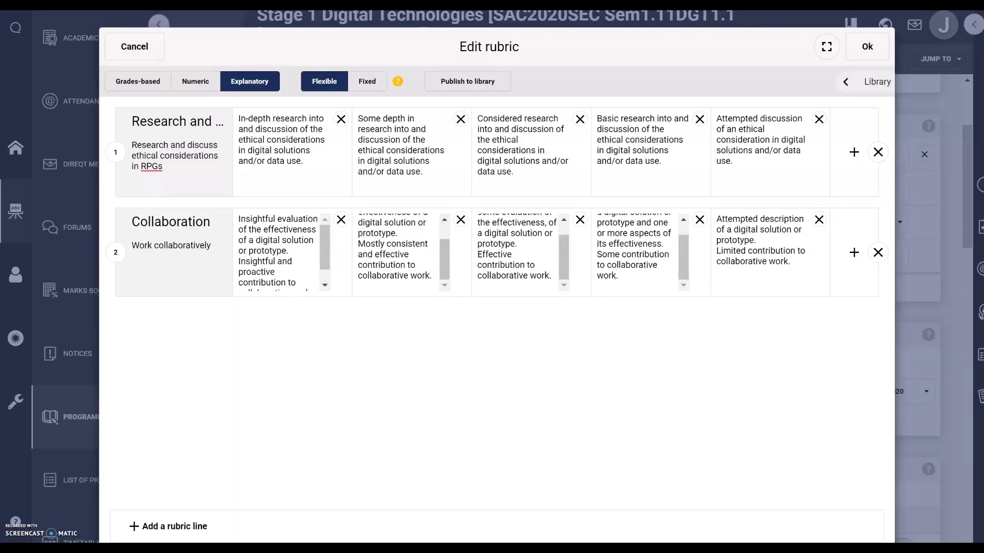
click(867, 47)
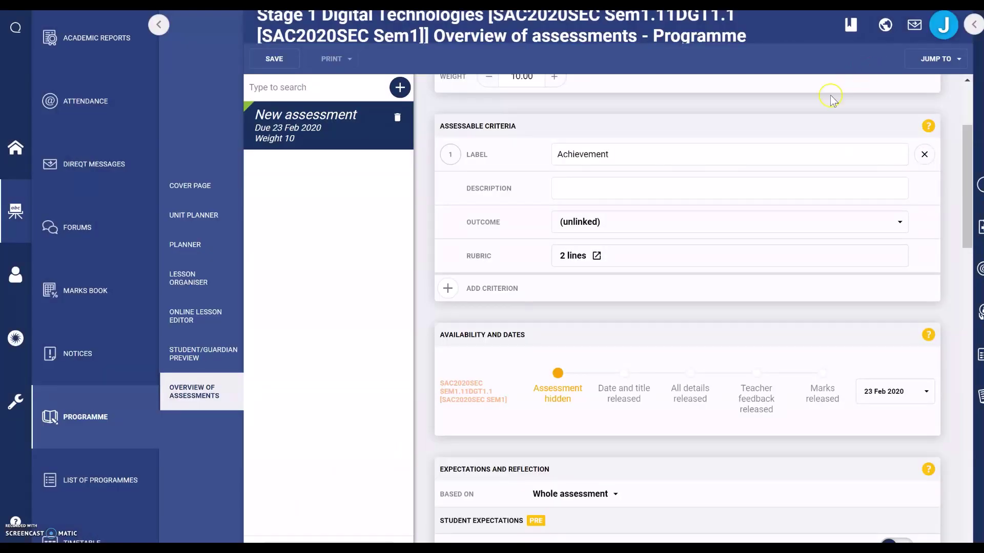
Save the assessment as Ethics in RPGs.
scroll(770, 160, up, 1)
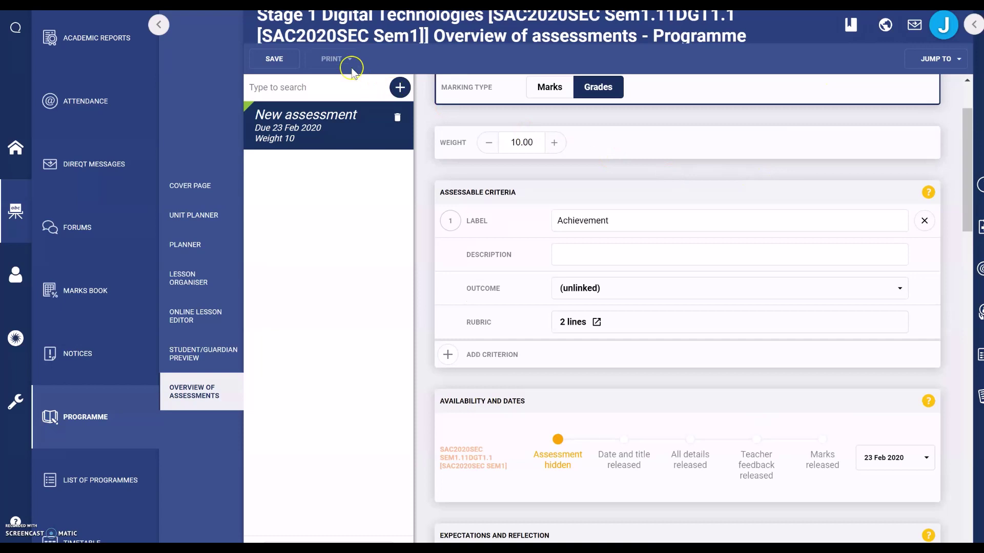
click(281, 59)
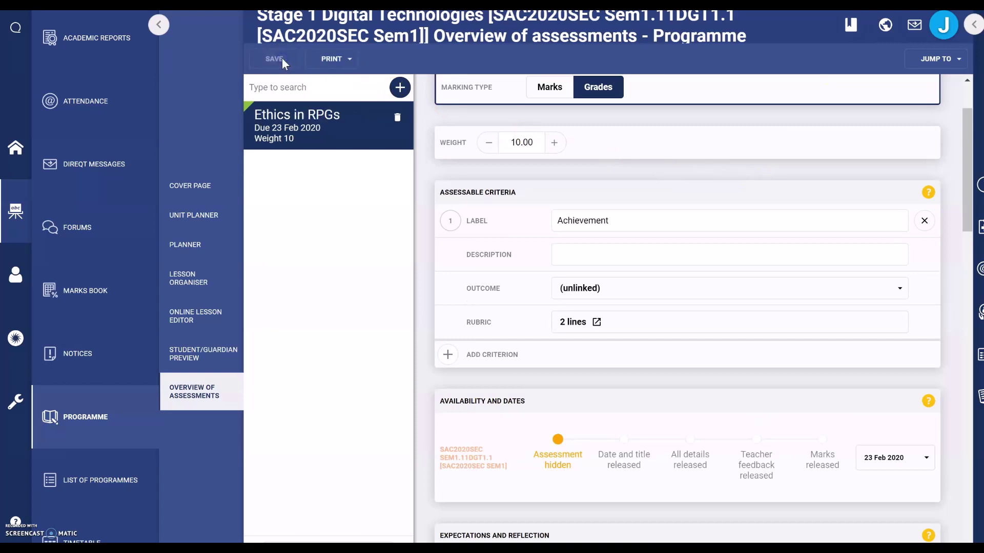
click(791, 370)
scroll(792, 372, down, 2)
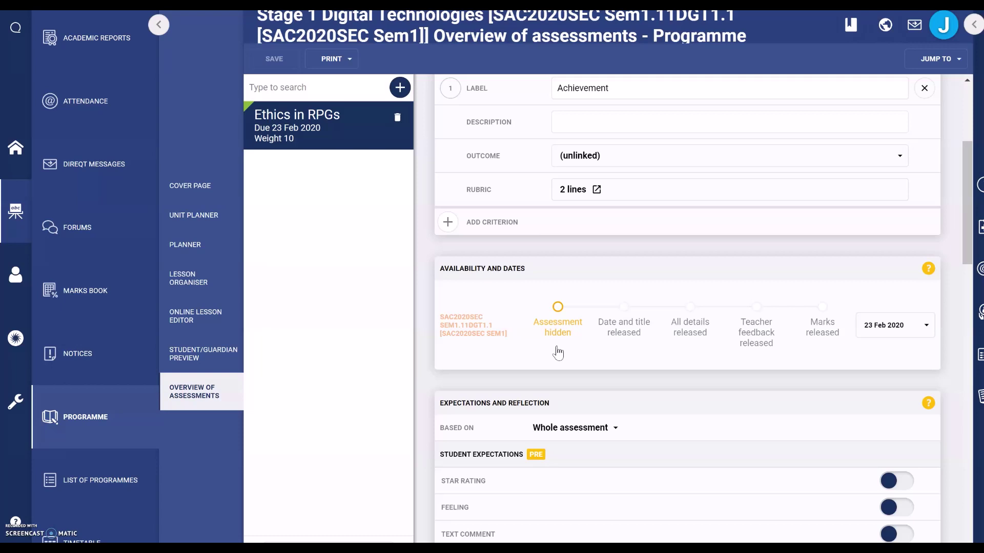
Try the release stages and date picker, leaving it hidden with date 23 Feb 2020.
click(626, 341)
click(696, 348)
click(750, 356)
click(927, 327)
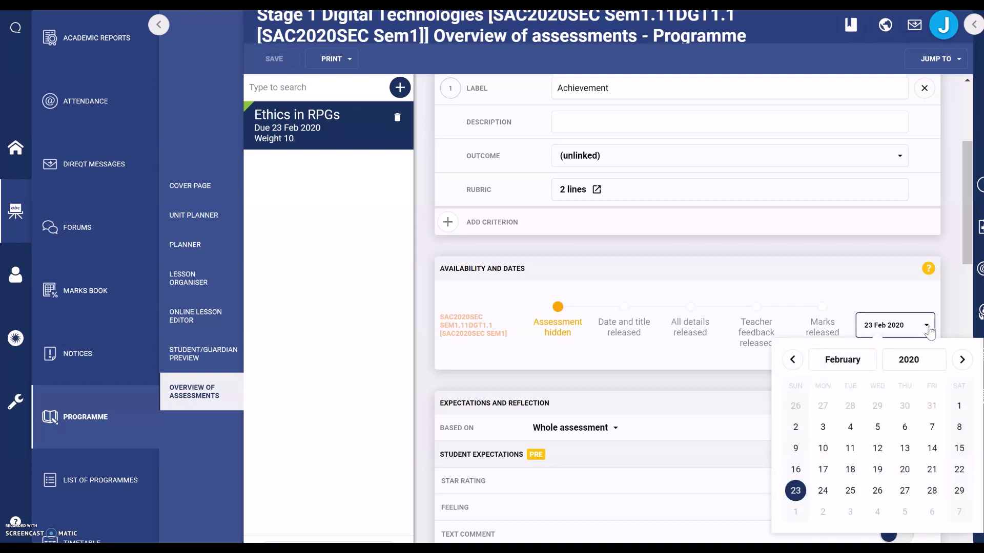
click(928, 327)
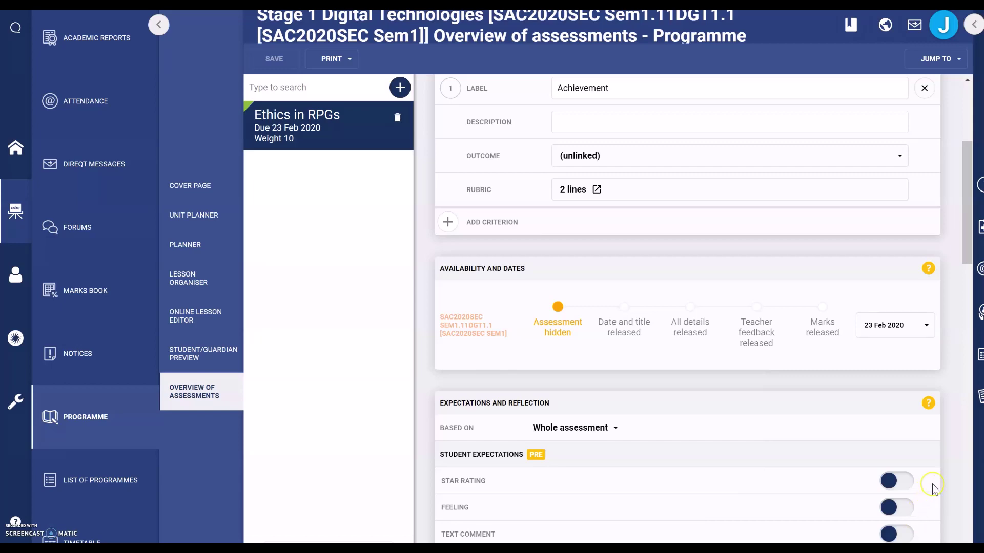
scroll(931, 492, down, 4)
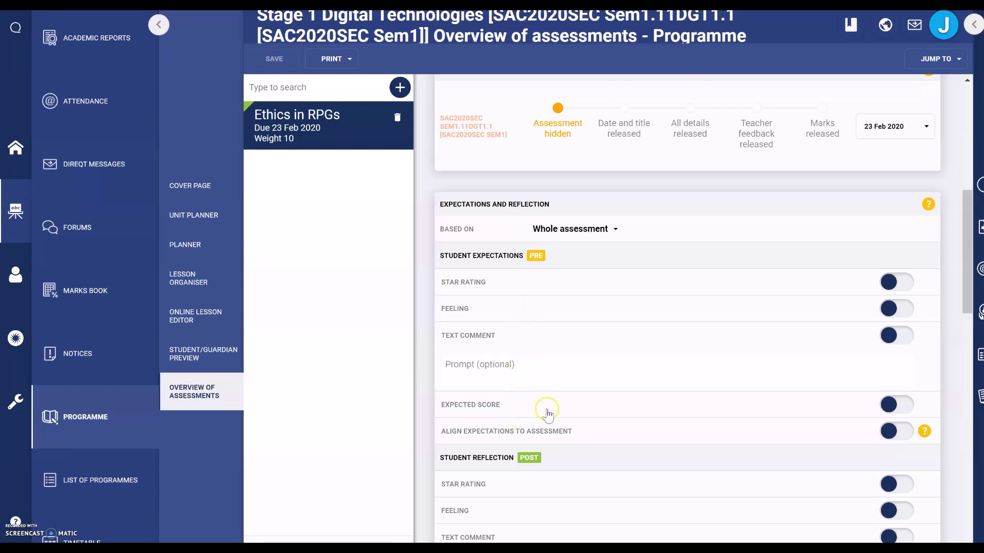
Turn on Text Comment under both Student Expectations and Student Reflection.
click(905, 339)
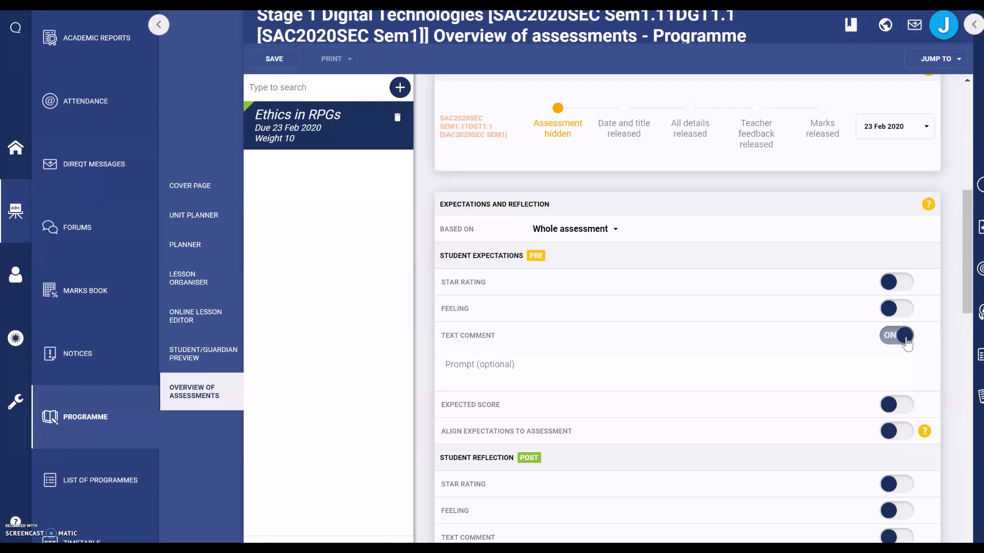
scroll(906, 338, down, 3)
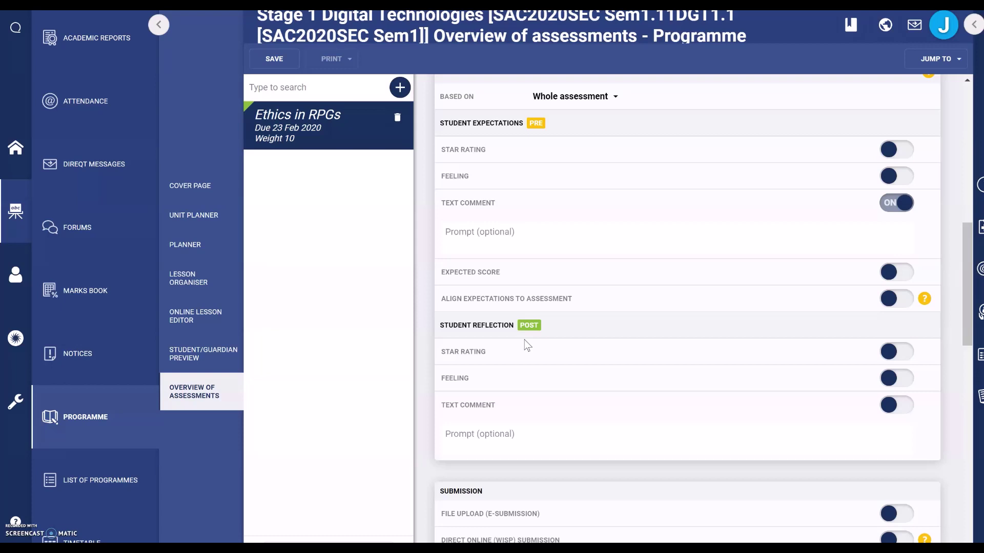
click(909, 415)
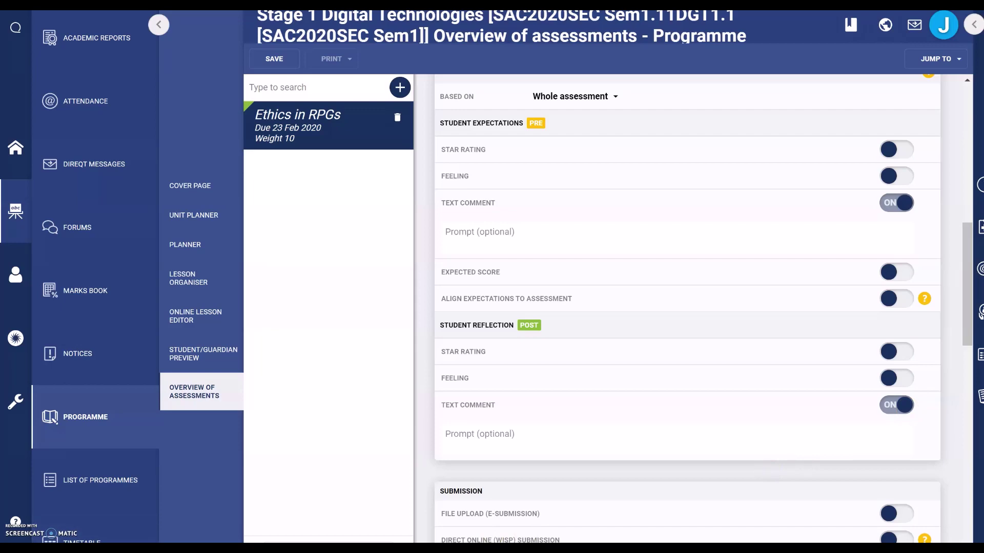
scroll(950, 499, down, 4)
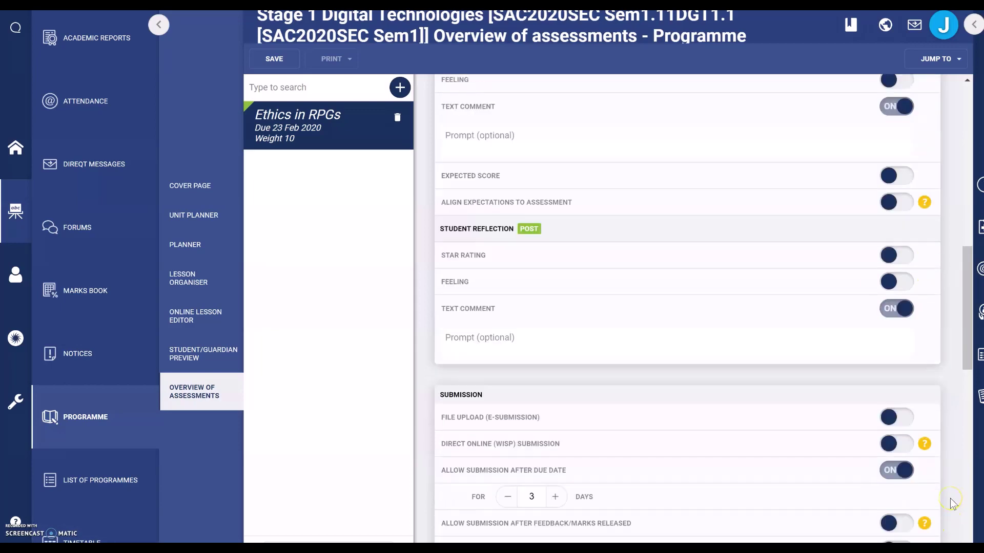
Turn File Upload on, Allow submission after due date off, and Turnitin on.
scroll(950, 500, down, 1)
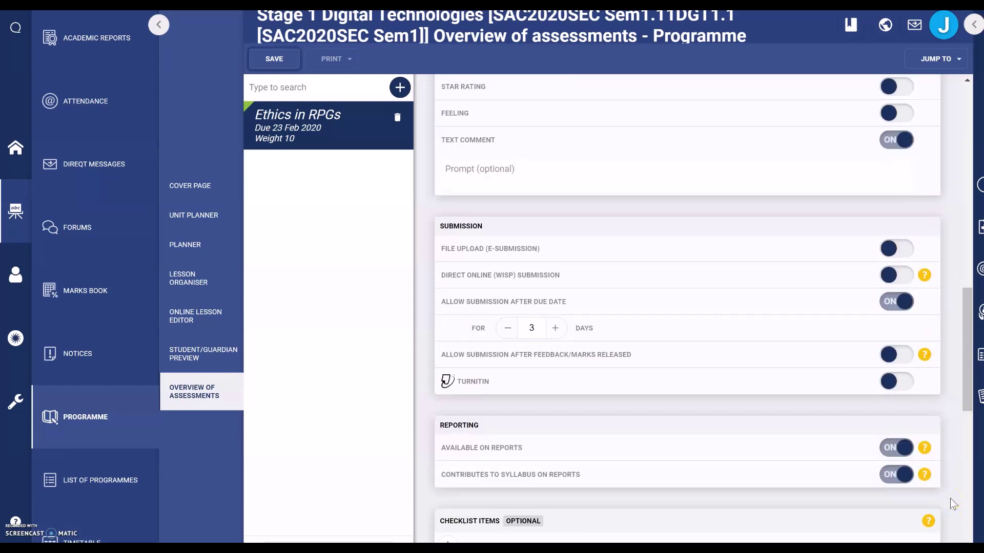
click(908, 253)
click(909, 278)
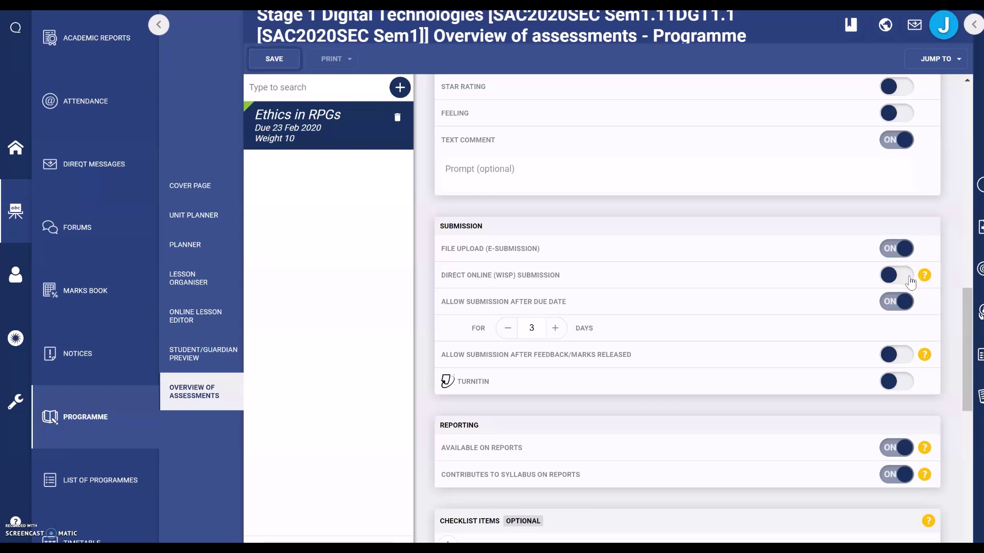
click(840, 329)
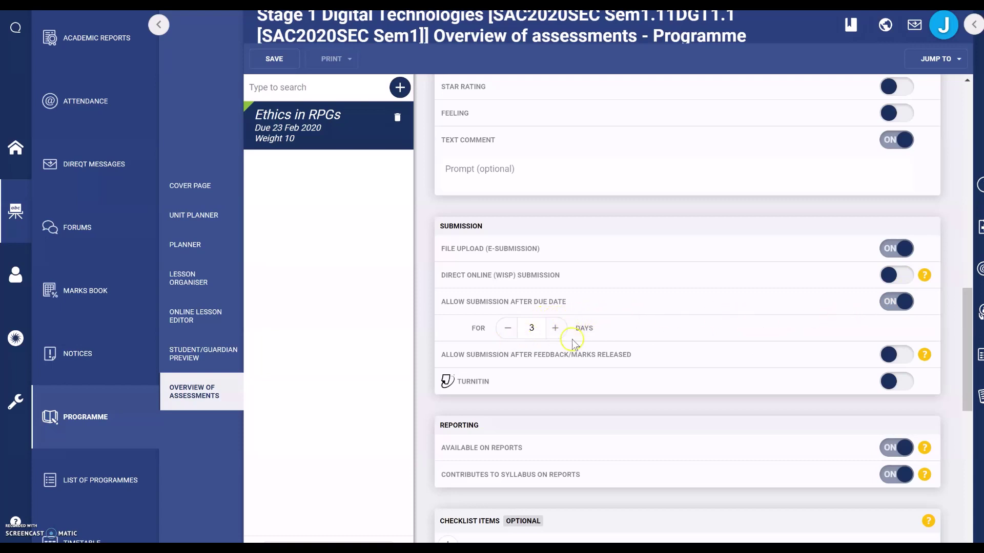
click(888, 306)
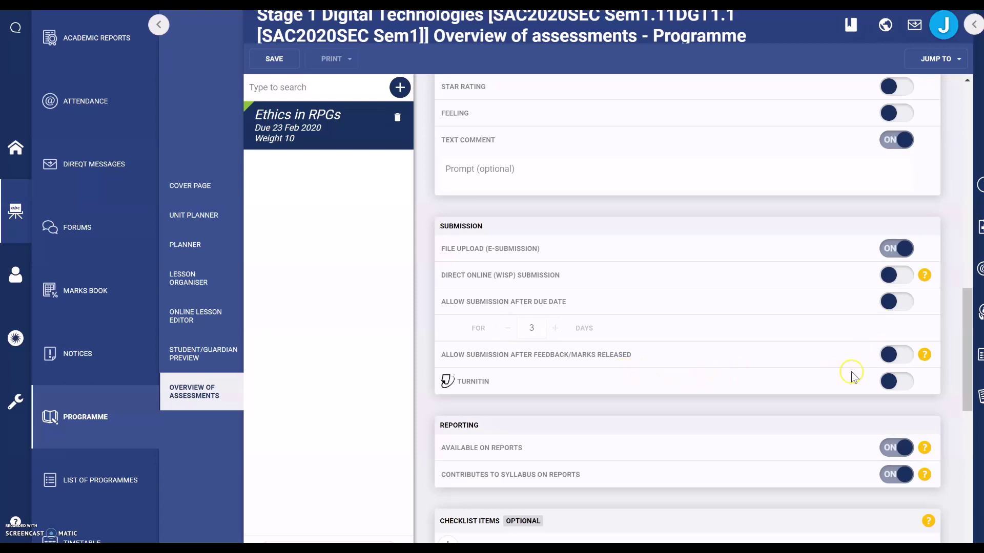
scroll(851, 385, down, 1)
scroll(850, 385, down, 2)
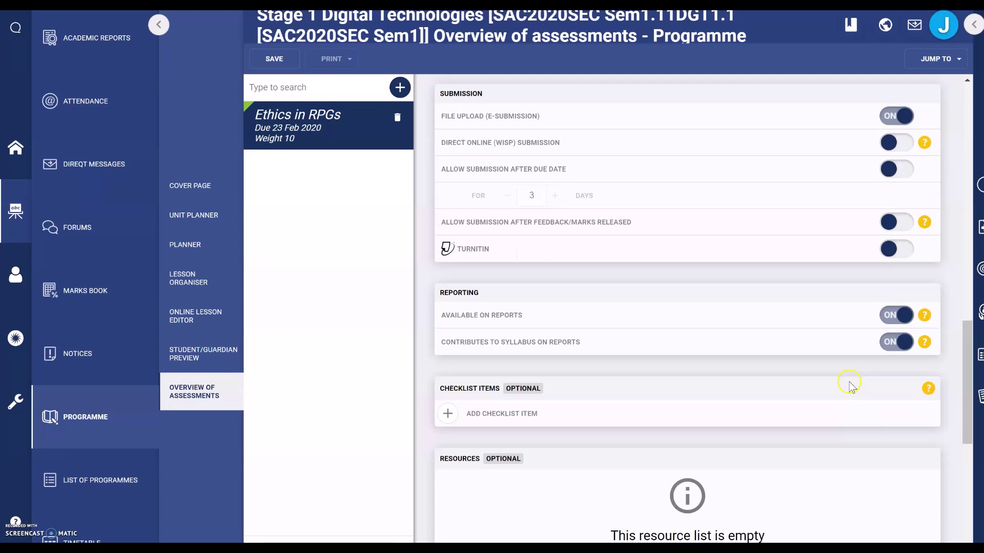
click(907, 261)
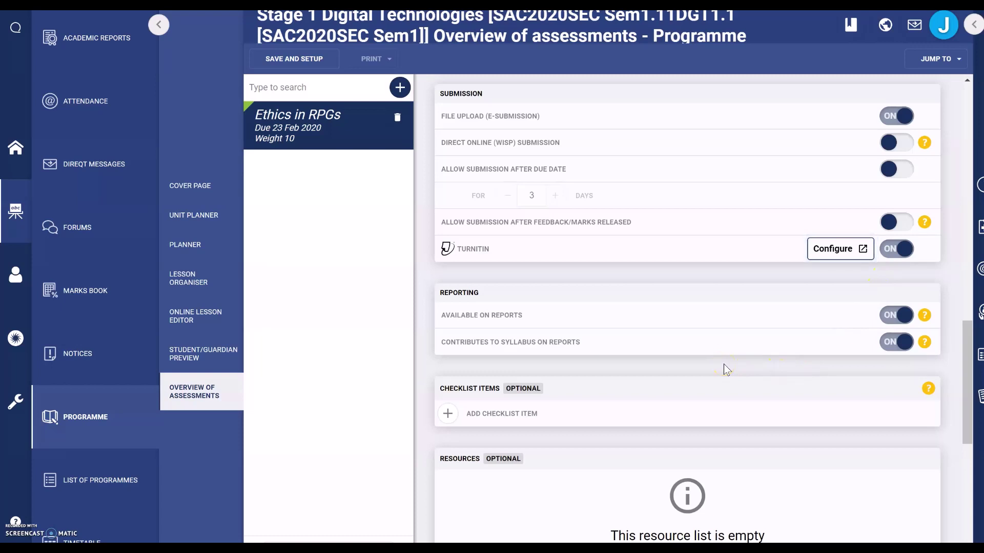
Add a blank first entry under Checklist Items.
click(749, 360)
click(814, 408)
scroll(814, 410, down, 1)
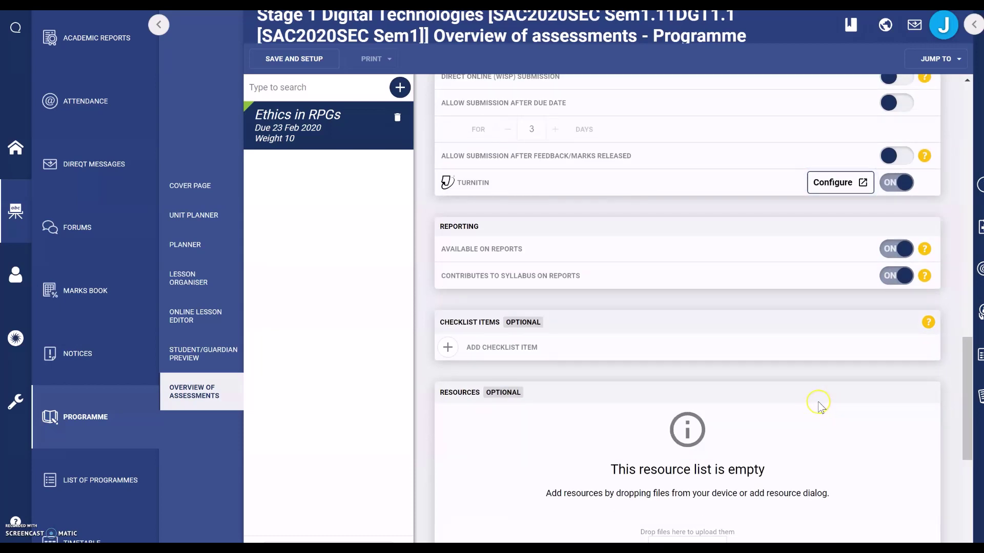
click(447, 348)
click(480, 379)
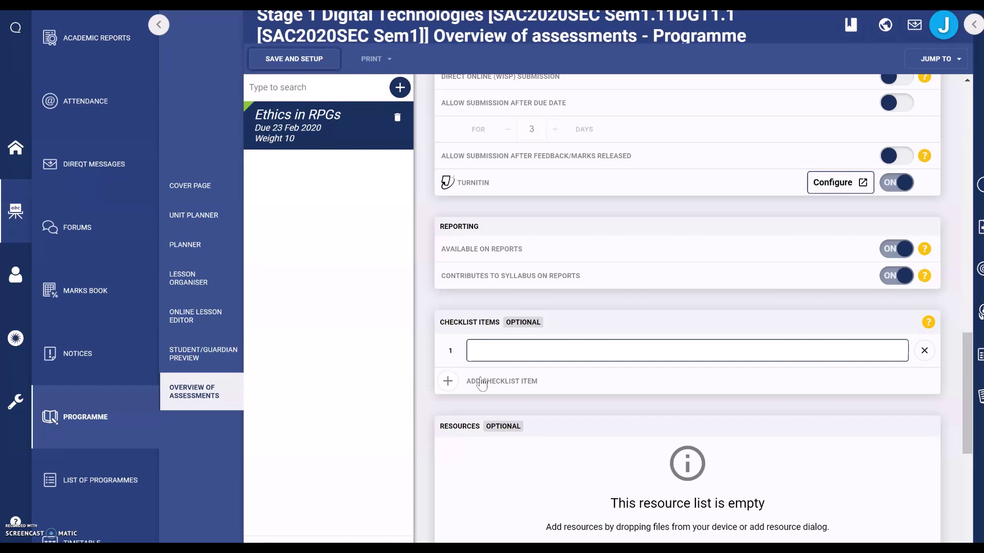
scroll(481, 379, down, 4)
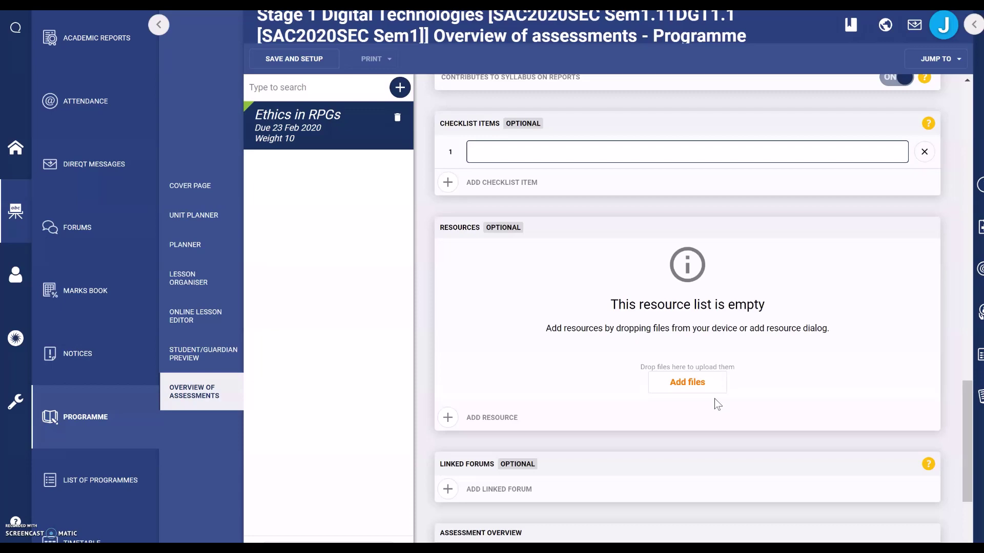
scroll(715, 401, down, 5)
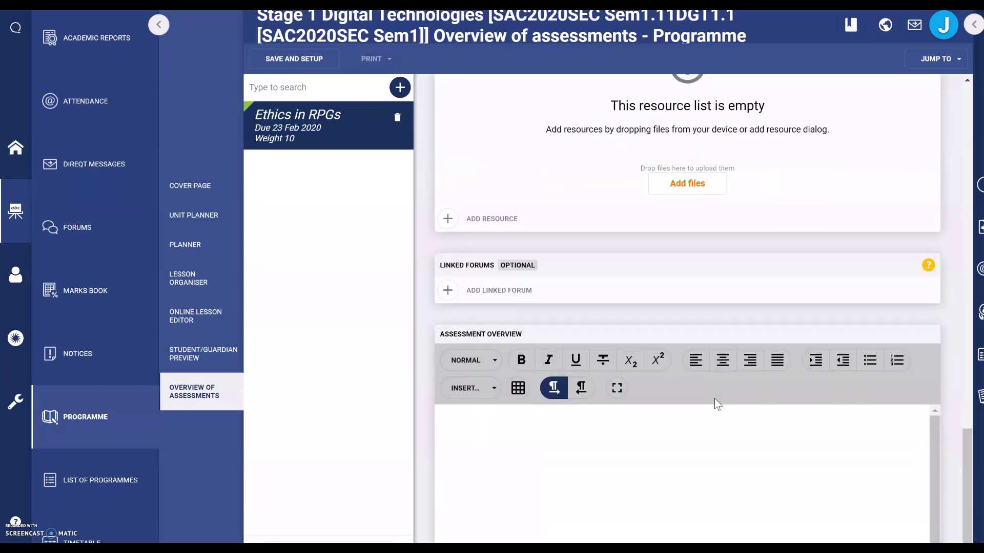
Paste the prepared Assessment Task, Presentation Mode and Elaboration of Task text into the Assessment Overview.
click(554, 398)
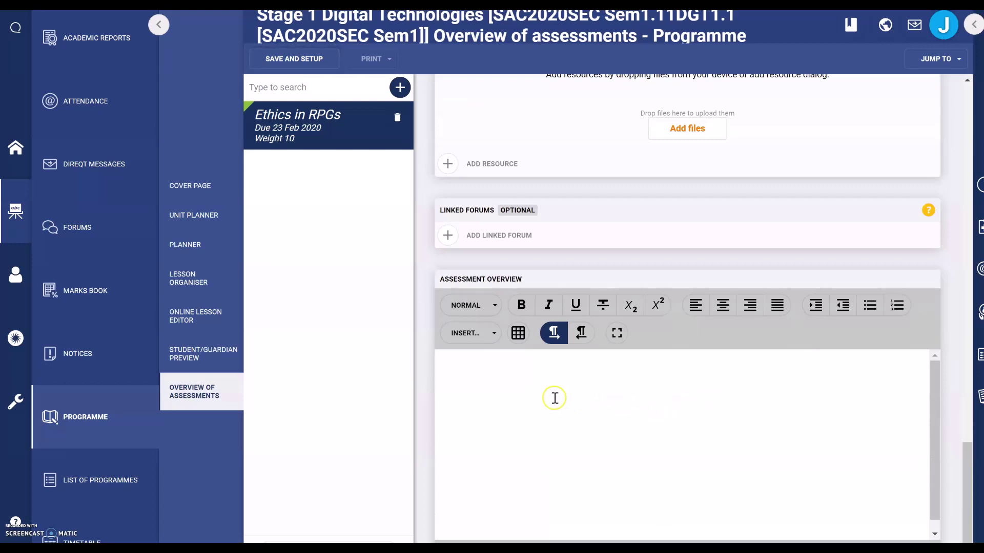
click(461, 368)
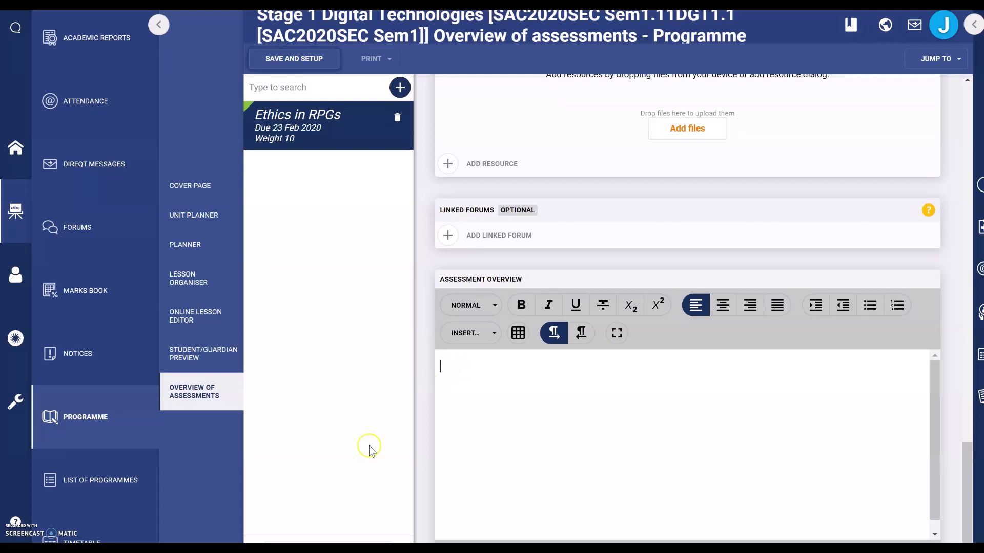
key(ctrl+v)
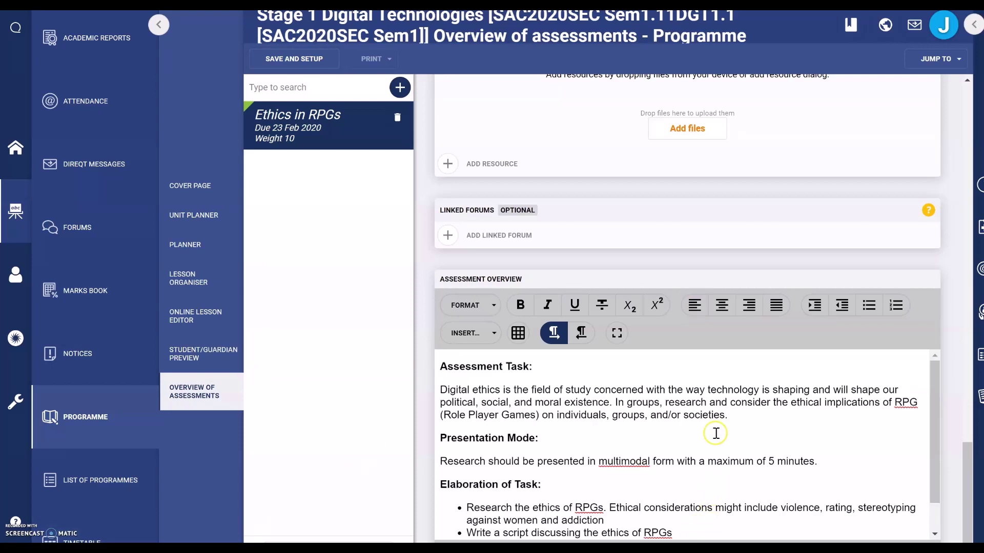
scroll(720, 432, down, 1)
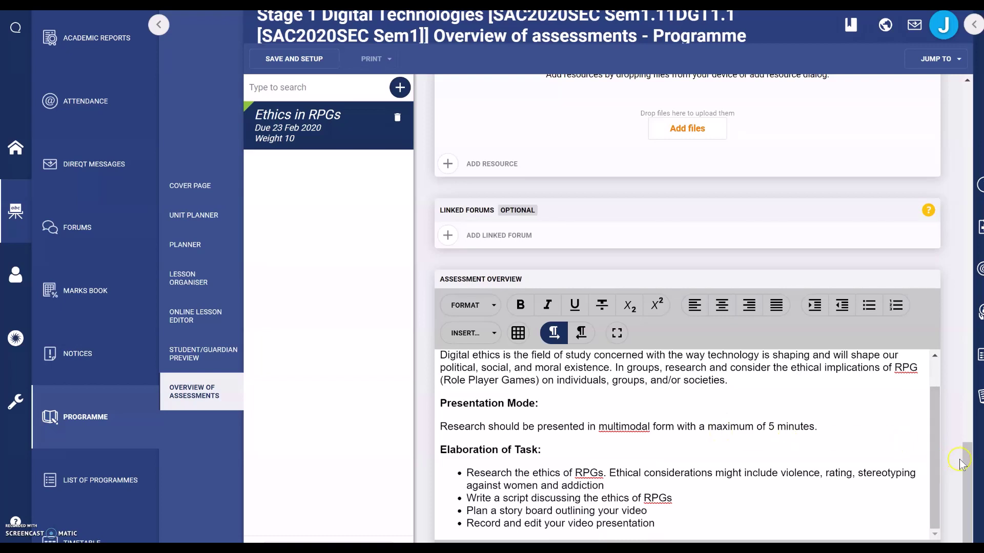
click(970, 477)
scroll(565, 464, up, 2)
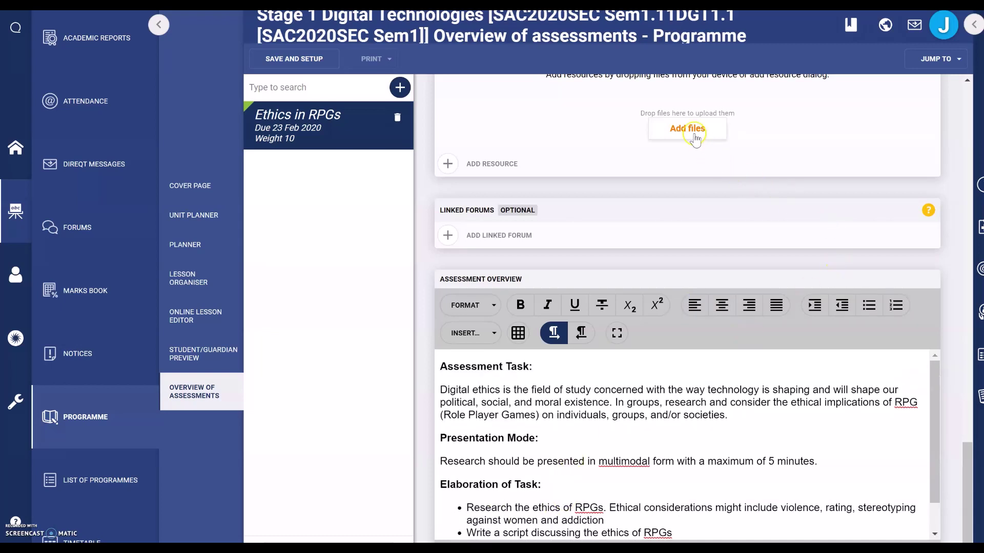
scroll(978, 419, up, 3)
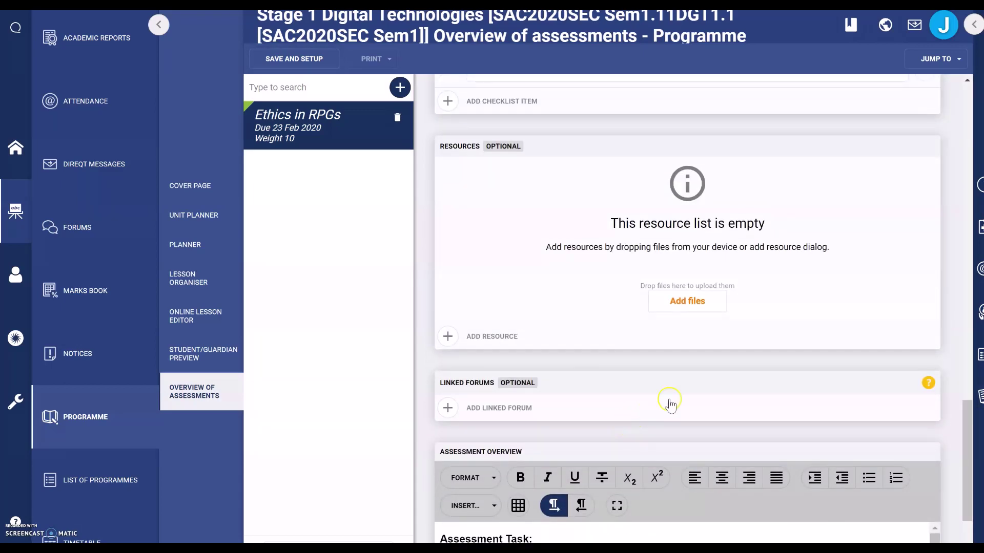
Begin adding a resource file, choosing to upload it from the device.
click(692, 308)
click(637, 246)
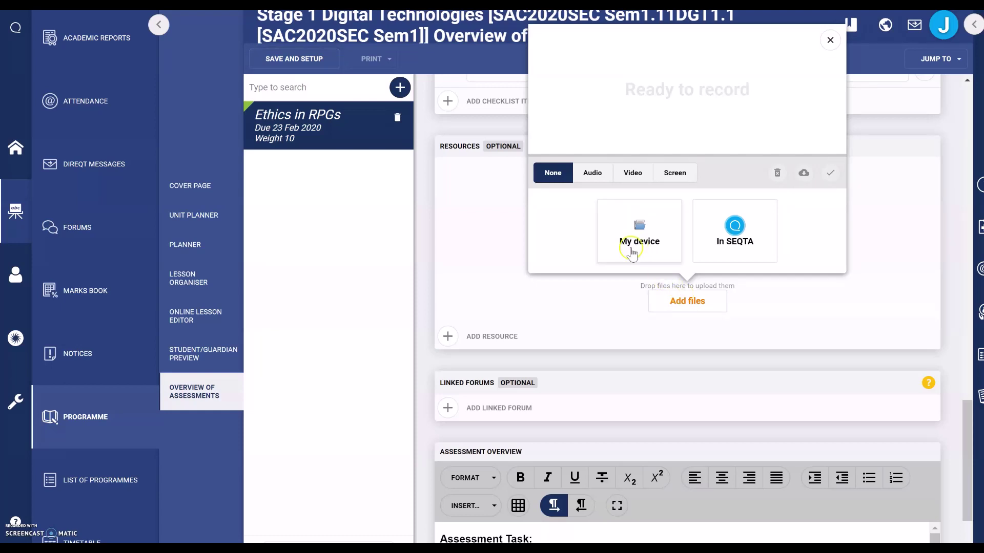